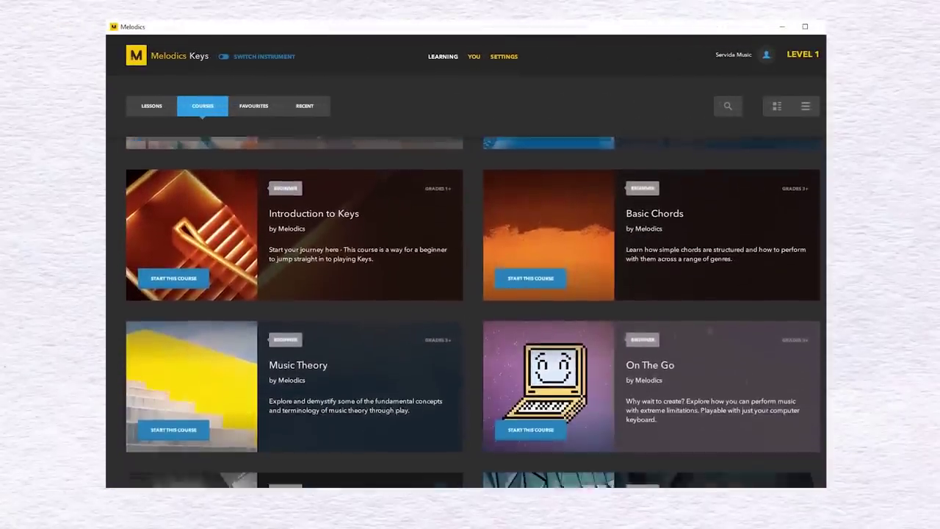
{"action": "scroll", "coordinate": [808, 251], "scroll_direction": "down", "scroll_amount": 2}
{"action": "scroll", "coordinate": [808, 251], "scroll_direction": "down", "scroll_amount": 2}
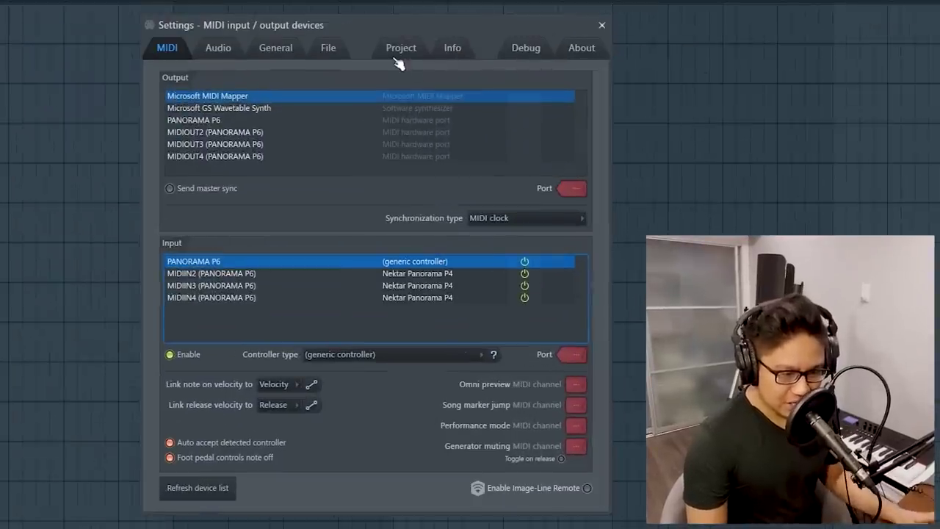
Set the project time signature to 3 beats per bar in Project settings and play it back
{"action": "left_click", "coordinate": [401, 50]}
{"action": "left_click", "coordinate": [241, 168]}
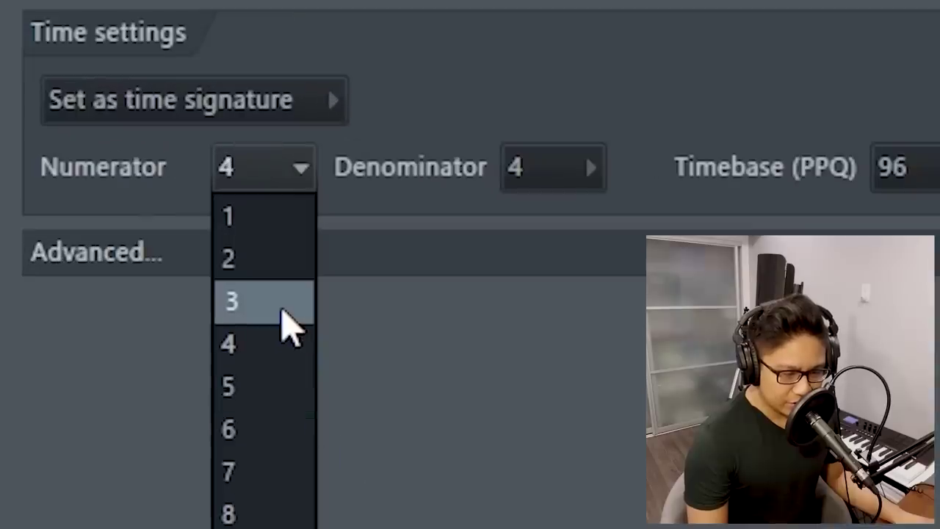
{"action": "left_click", "coordinate": [287, 323]}
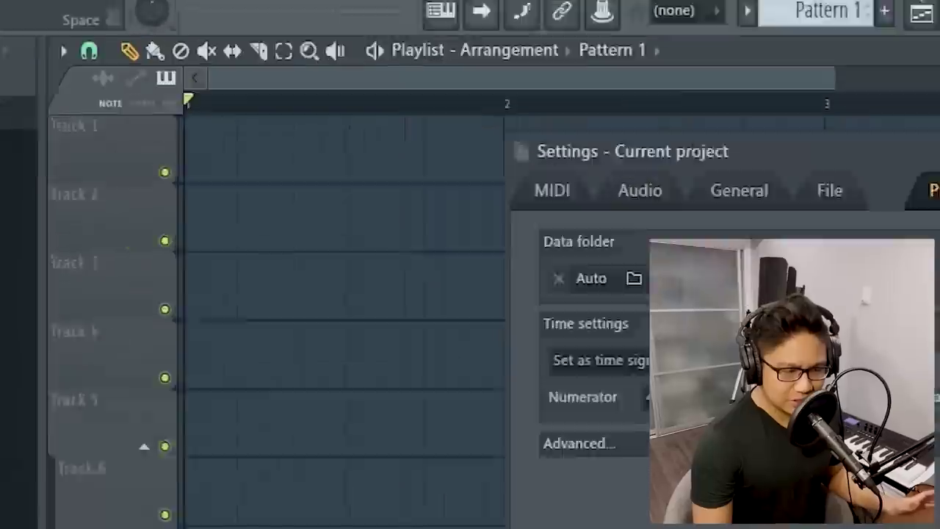
{"action": "key", "text": "space"}
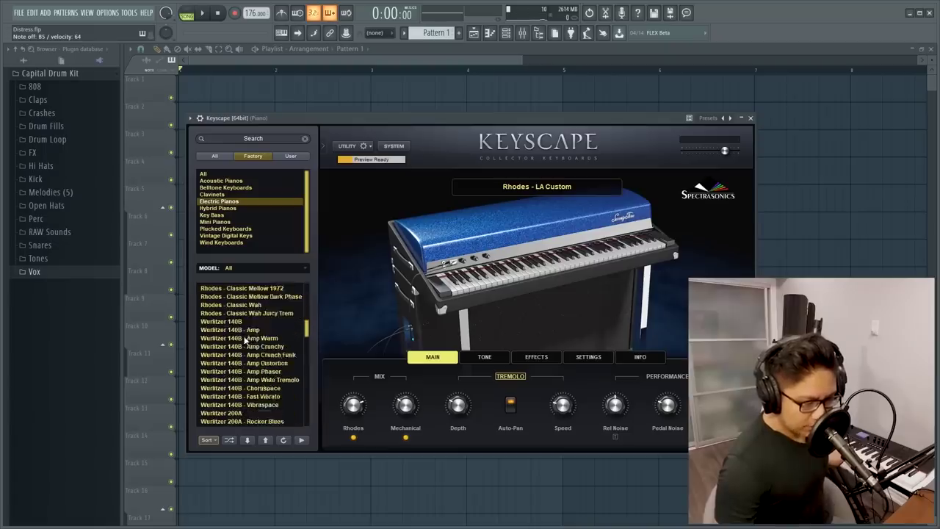
Switch the Keyscape electric piano to the Wurlitzer 200A sound
{"action": "left_click", "coordinate": [234, 338]}
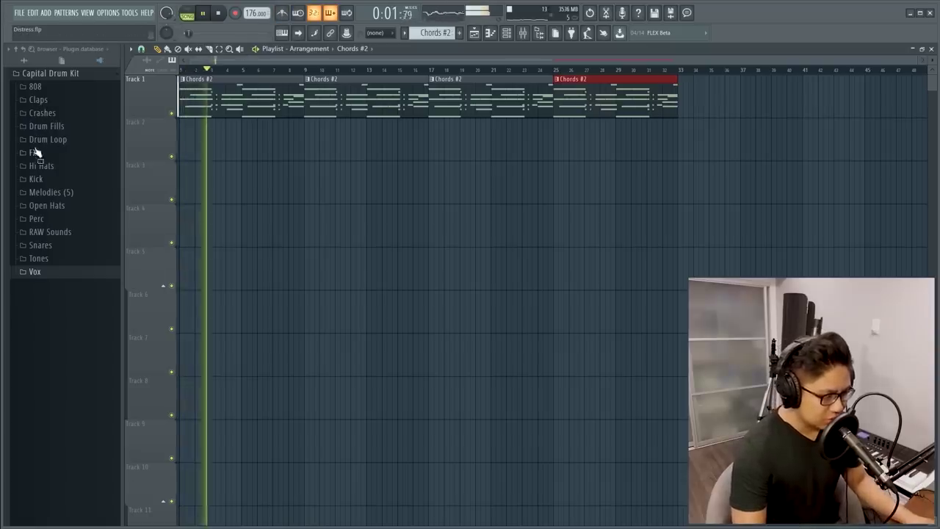
Audition kicks in the Capital Drum Kit browser and settle on Capital DK - Foul
{"action": "left_click", "coordinate": [41, 180]}
{"action": "left_click", "coordinate": [69, 207]}
{"action": "left_click", "coordinate": [68, 231]}
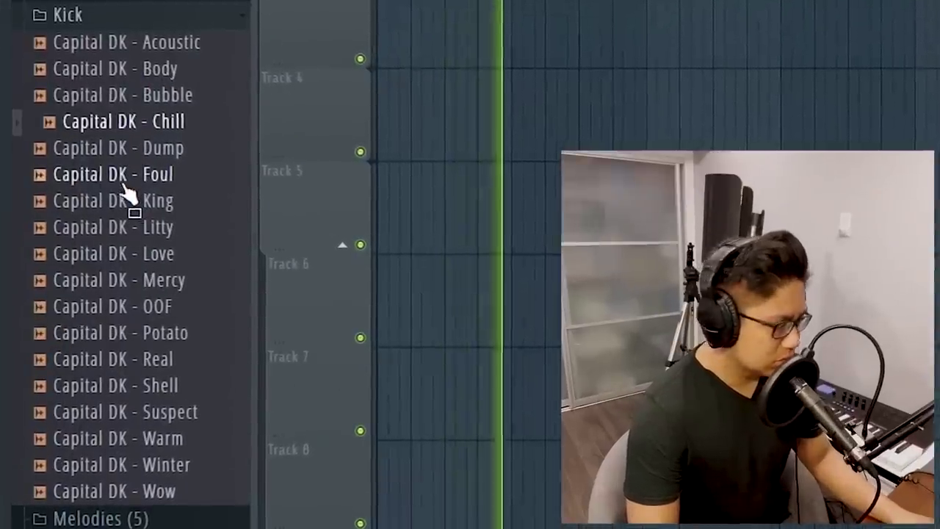
{"action": "left_click", "coordinate": [67, 259]}
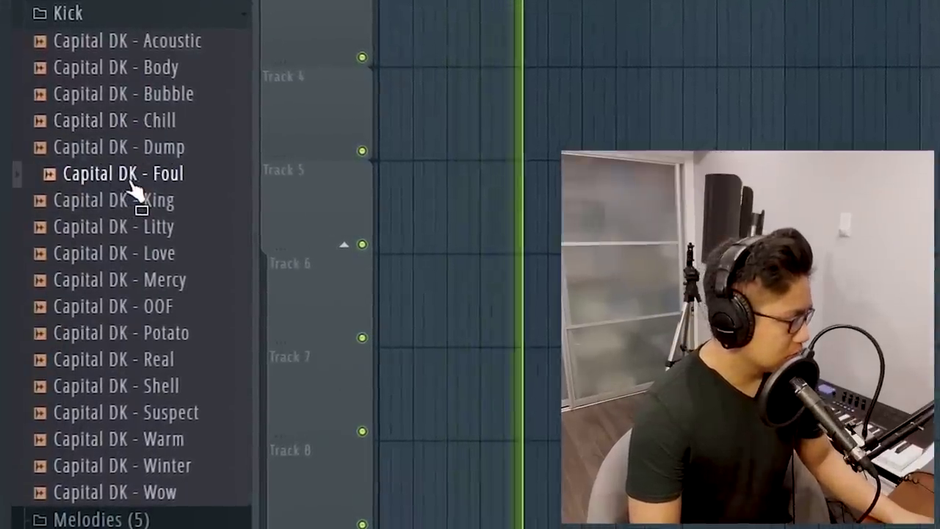
{"action": "left_click", "coordinate": [156, 228]}
{"action": "left_click", "coordinate": [152, 181]}
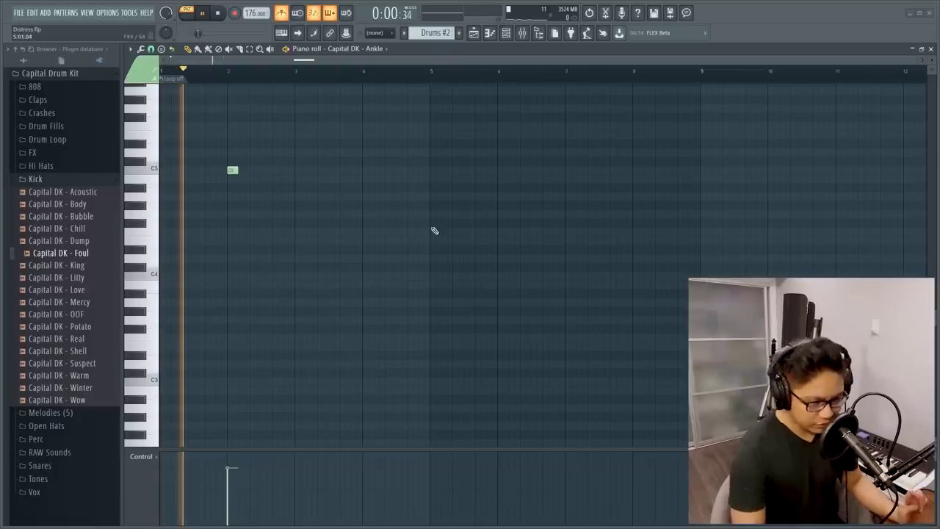
Draw C5 kick and hi-hat notes, soften one hi-hat, and pick the Capital DK - Old hi-hat
{"action": "left_click", "coordinate": [365, 170]}
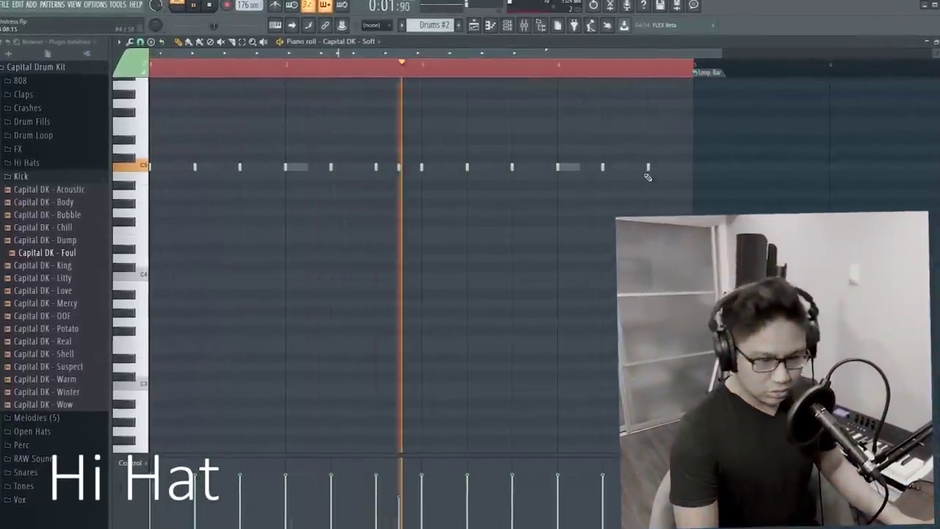
{"action": "left_click", "coordinate": [670, 168]}
{"action": "left_click_drag", "start_coordinate": [189, 524], "coordinate": [243, 488]}
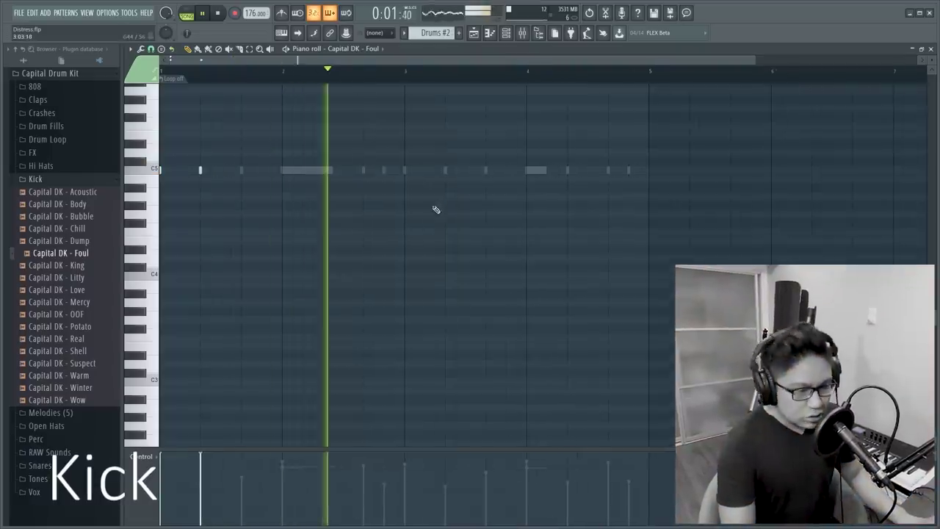
{"action": "left_click", "coordinate": [404, 170]}
{"action": "left_click", "coordinate": [445, 171]}
{"action": "left_click", "coordinate": [486, 171]}
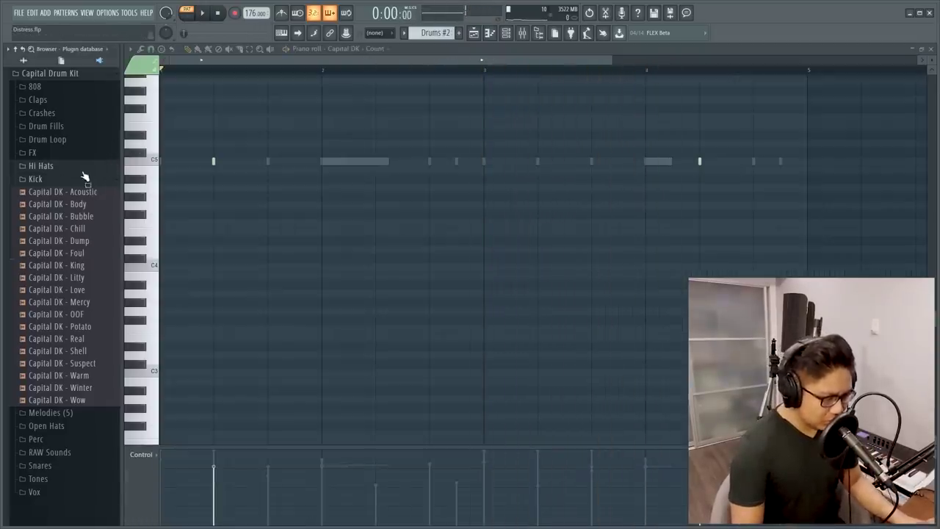
{"action": "left_click", "coordinate": [83, 169]}
{"action": "left_click", "coordinate": [161, 334]}
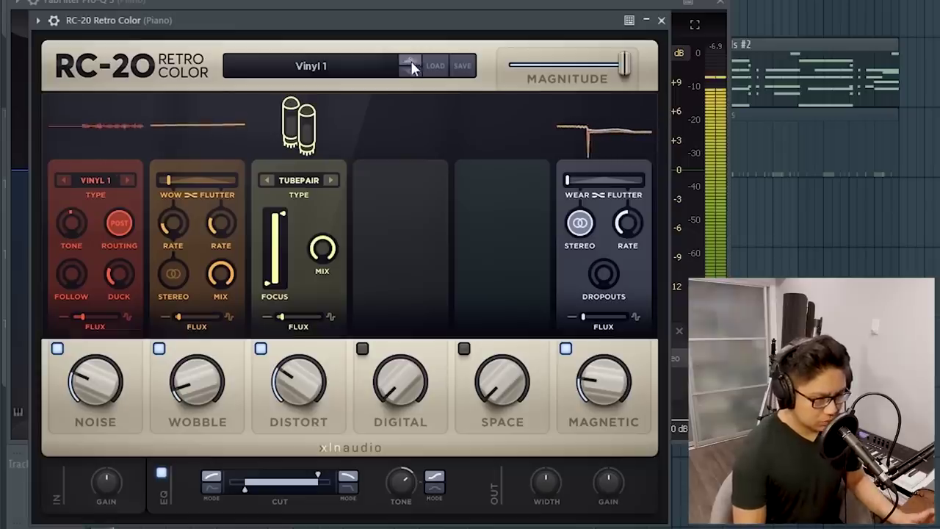
Set RC-20 to Vinyl 2 with Noise off and raise the chord audio's time-stretch pitch
{"action": "left_click", "coordinate": [410, 61]}
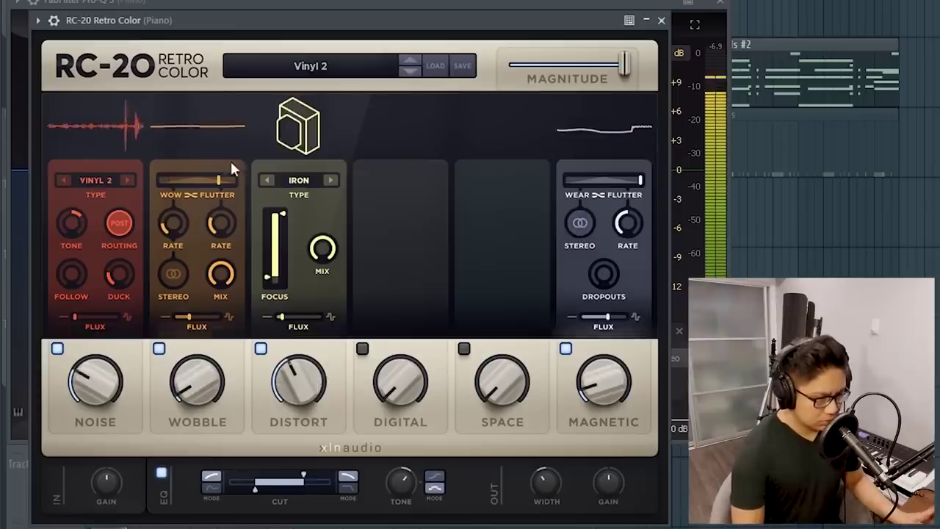
{"action": "left_click", "coordinate": [57, 349]}
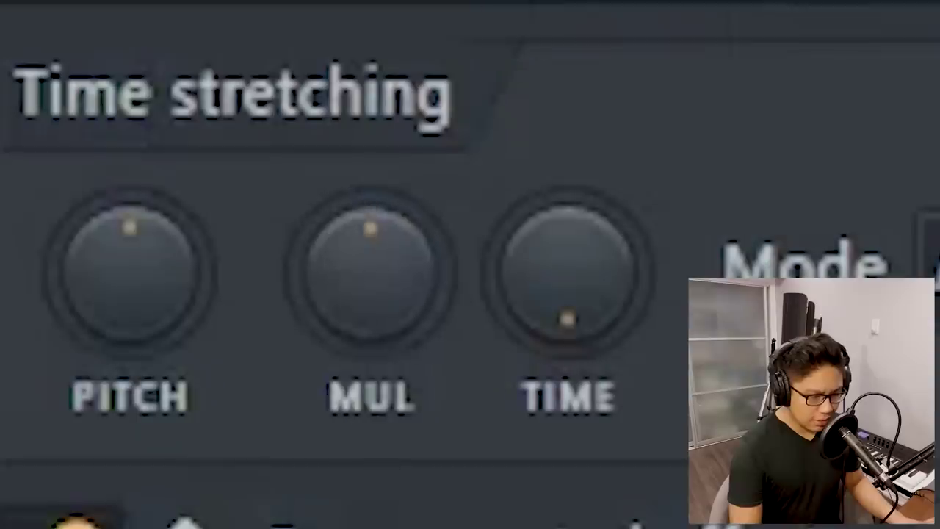
{"action": "left_click_drag", "start_coordinate": [316, 172], "coordinate": [318, 151]}
{"action": "key", "text": "Escape"}
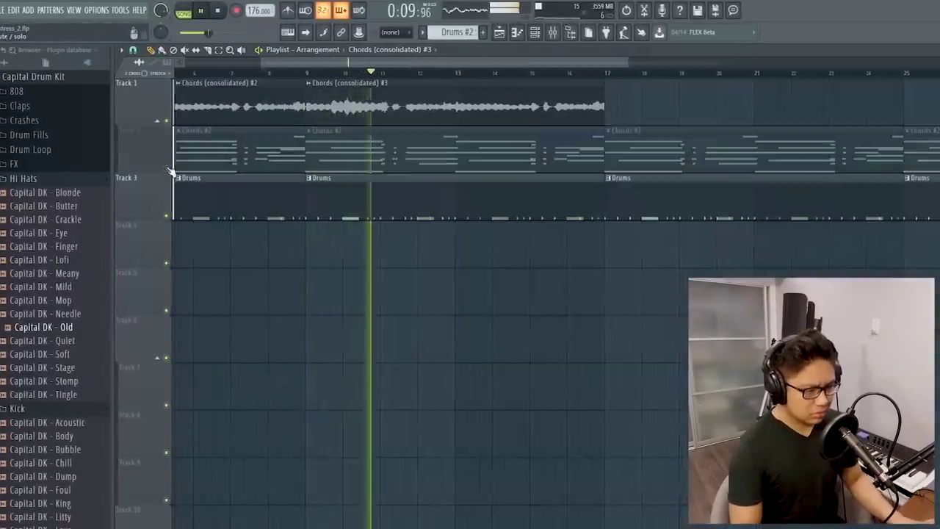
{"action": "scroll", "coordinate": [283, 164], "scroll_direction": "down", "scroll_amount": 3}
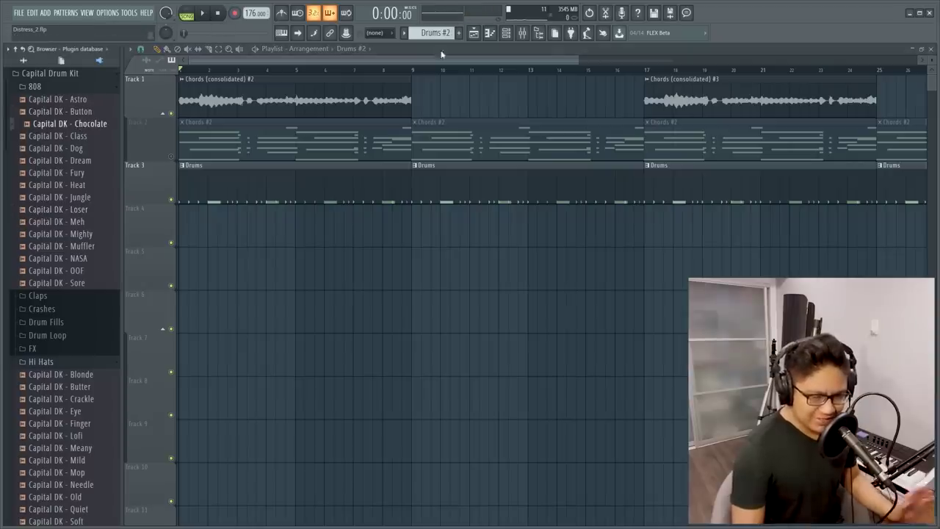
{"action": "scroll", "coordinate": [445, 64], "scroll_direction": "down", "scroll_amount": 3}
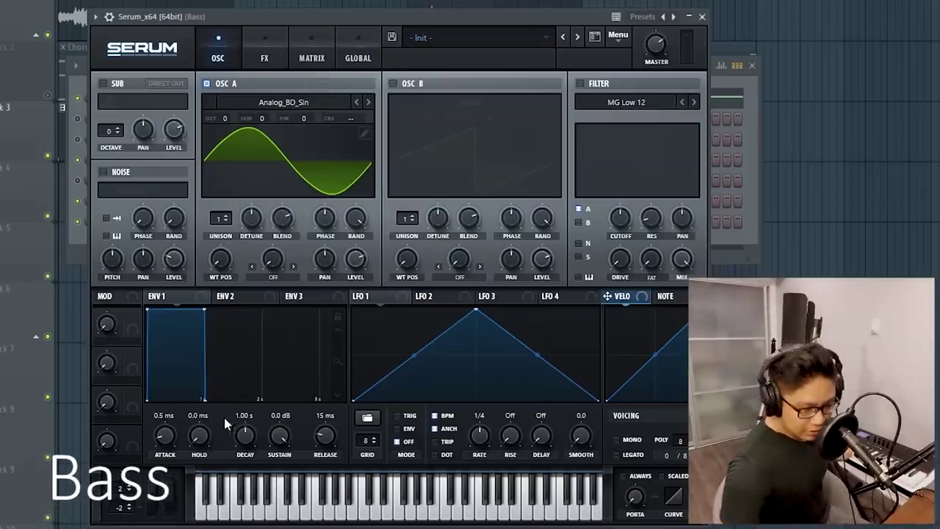
Set Serum ENV1 Decay to 1.09 s, Attack to 18 ms, and distortion drive to about 82%
{"action": "left_click_drag", "start_coordinate": [247, 438], "coordinate": [246, 419]}
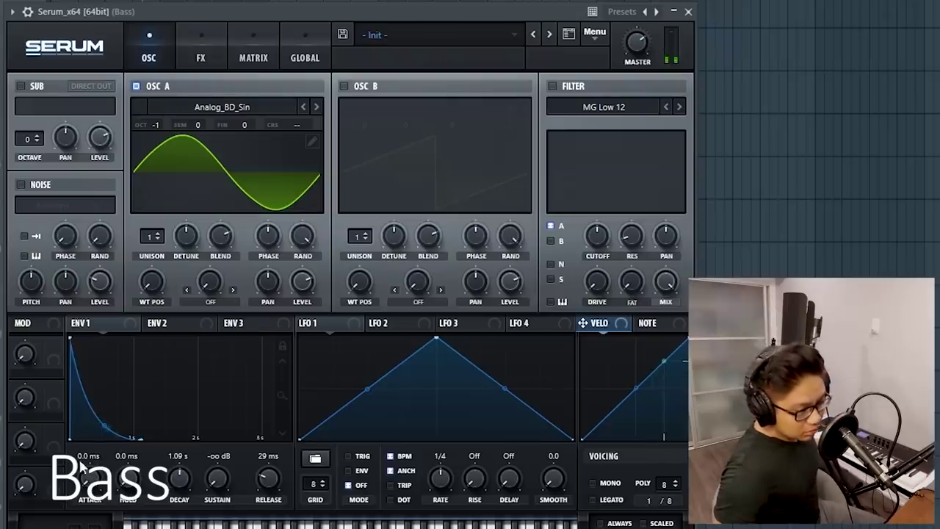
{"action": "left_click_drag", "start_coordinate": [92, 475], "coordinate": [90, 438]}
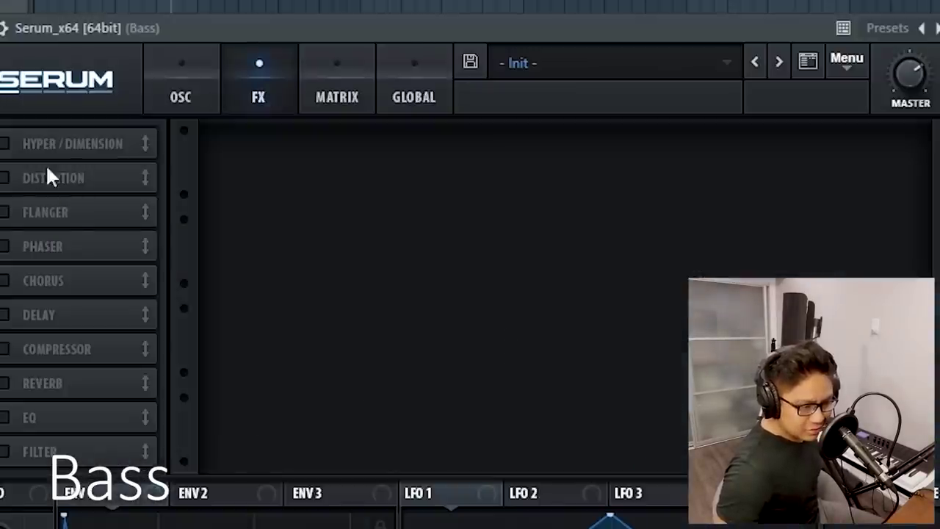
{"action": "left_click", "coordinate": [47, 185]}
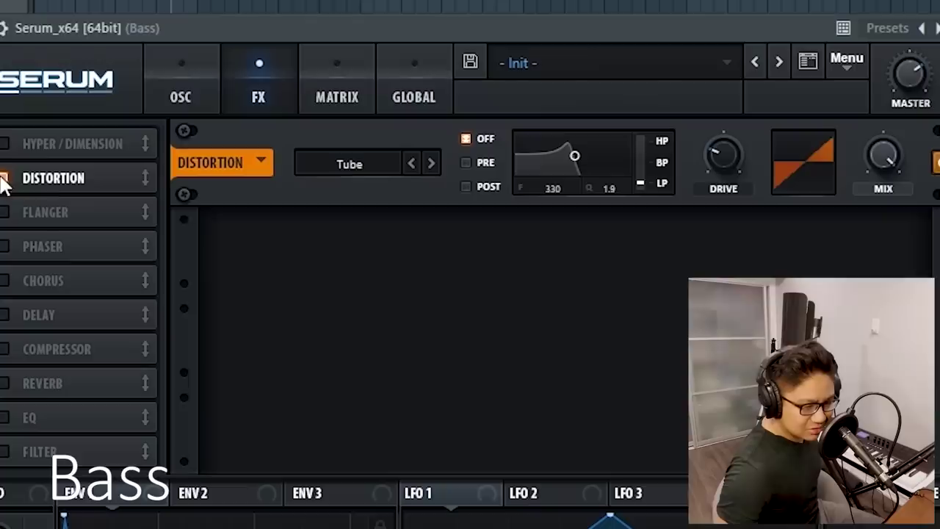
{"action": "left_click_drag", "start_coordinate": [711, 178], "coordinate": [711, 118]}
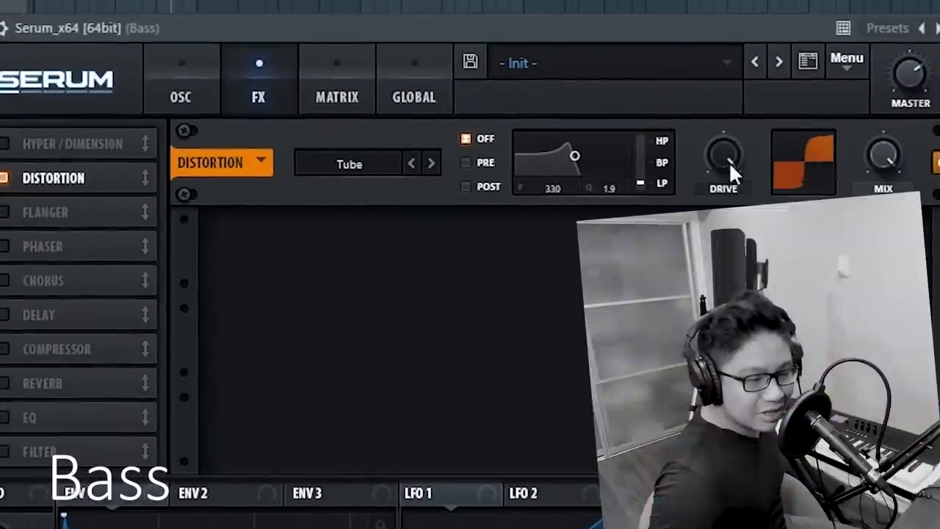
{"action": "left_click_drag", "start_coordinate": [728, 204], "coordinate": [731, 215]}
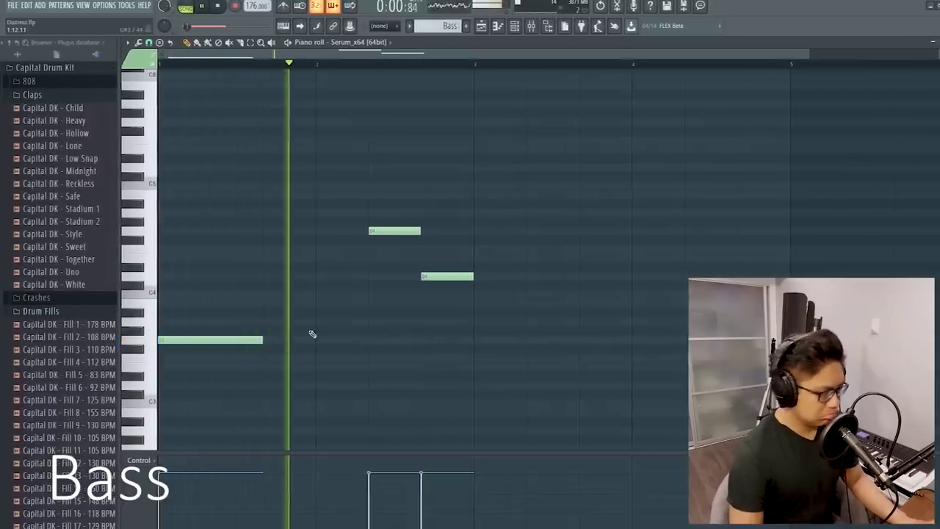
Add a bass note and move the upper bass note down to D#4, auditioning the line
{"action": "key", "text": "space"}
{"action": "left_click", "coordinate": [470, 294]}
{"action": "key", "text": "space"}
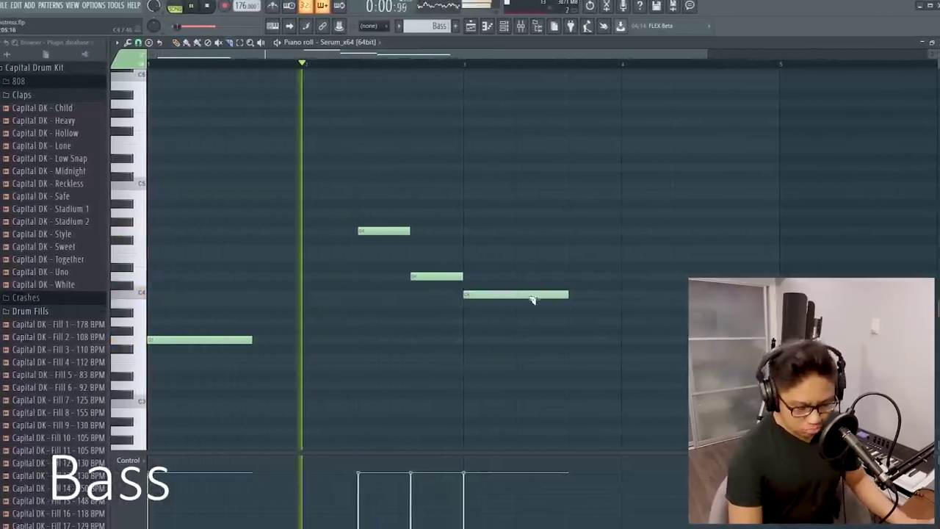
{"action": "scroll", "coordinate": [507, 308], "scroll_direction": "down", "scroll_amount": 2, "text": "ctrl"}
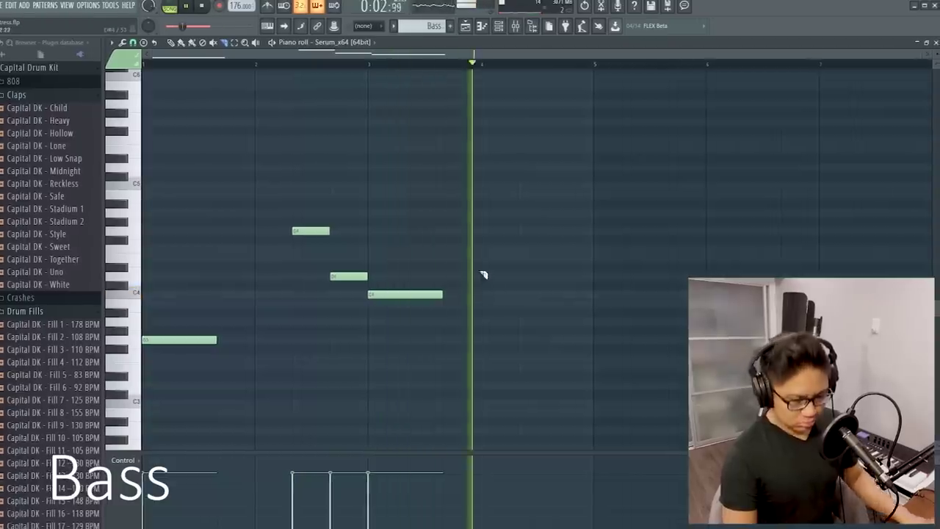
{"action": "scroll", "coordinate": [484, 274], "scroll_direction": "down", "scroll_amount": 1, "text": "ctrl"}
{"action": "scroll", "coordinate": [458, 174], "scroll_direction": "up", "scroll_amount": 2, "text": "ctrl"}
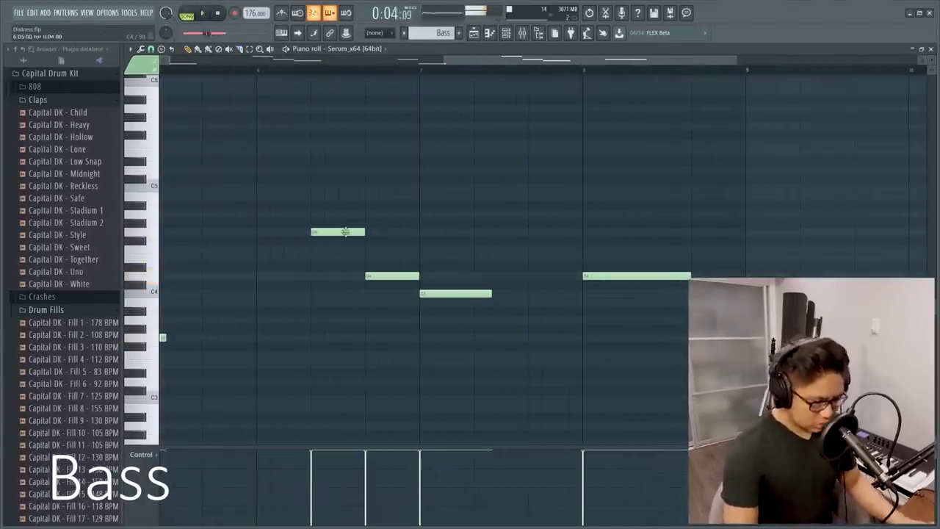
{"action": "mouse_move", "coordinate": [346, 232]}
{"action": "left_mouse_down"}
{"action": "mouse_move", "coordinate": [340, 271]}
{"action": "mouse_move", "coordinate": [353, 186]}
{"action": "left_mouse_up"}
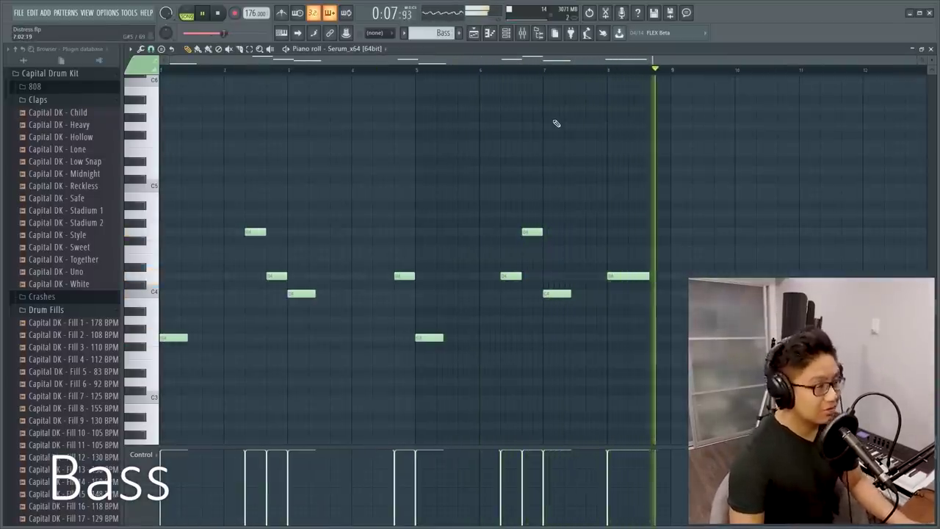
In the Playlist, deselect the Drums clip and open the Bass pattern for editing
{"action": "key", "text": "F5"}
{"action": "left_click", "coordinate": [388, 191]}
{"action": "double_click", "coordinate": [372, 178]}
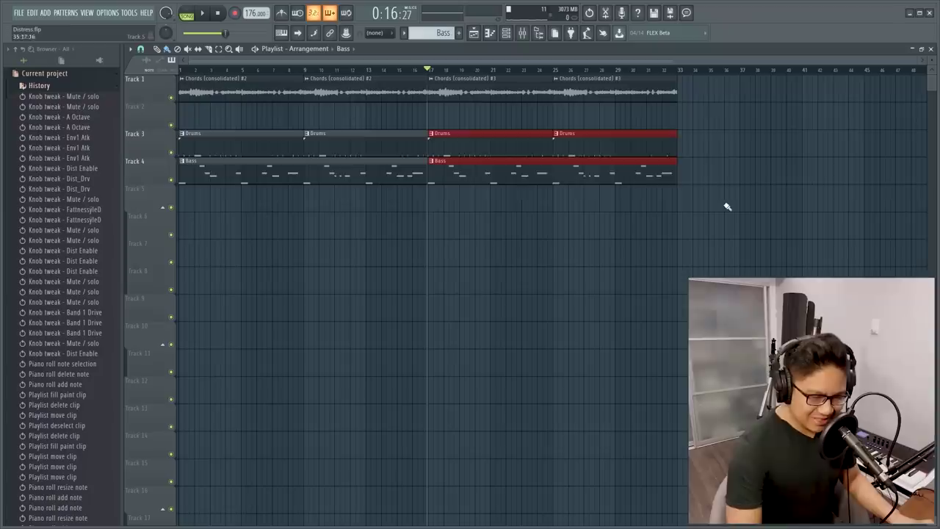
Move the Drums and Bass clips down one track and paste the chord notes into Omnisphere #2
{"action": "mouse_move", "coordinate": [724, 204]}
{"action": "left_mouse_down"}
{"action": "mouse_move", "coordinate": [230, 150]}
{"action": "mouse_move", "coordinate": [190, 138]}
{"action": "left_mouse_up"}
{"action": "key", "text": "shift+Down"}
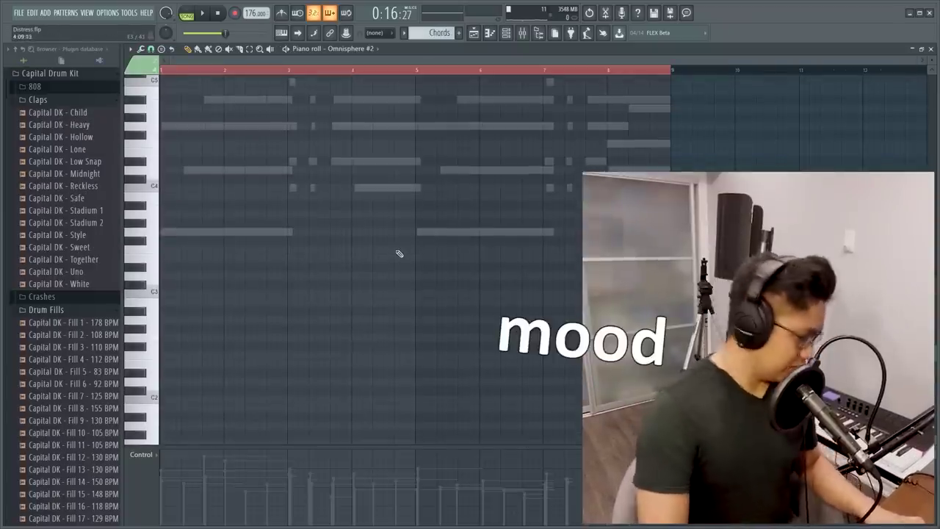
{"action": "key", "text": "ctrl+v"}
{"action": "scroll", "coordinate": [208, 361], "scroll_direction": "up", "scroll_amount": 4}
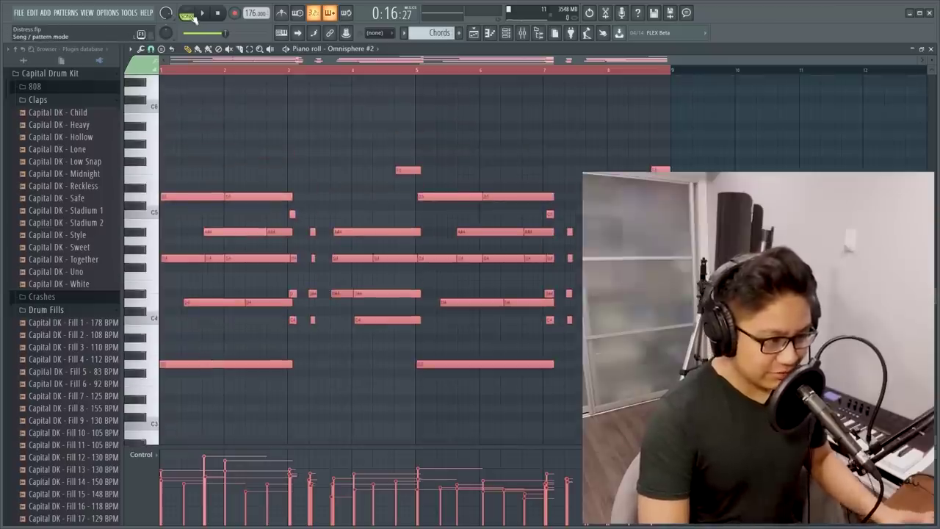
{"action": "key", "text": "space"}
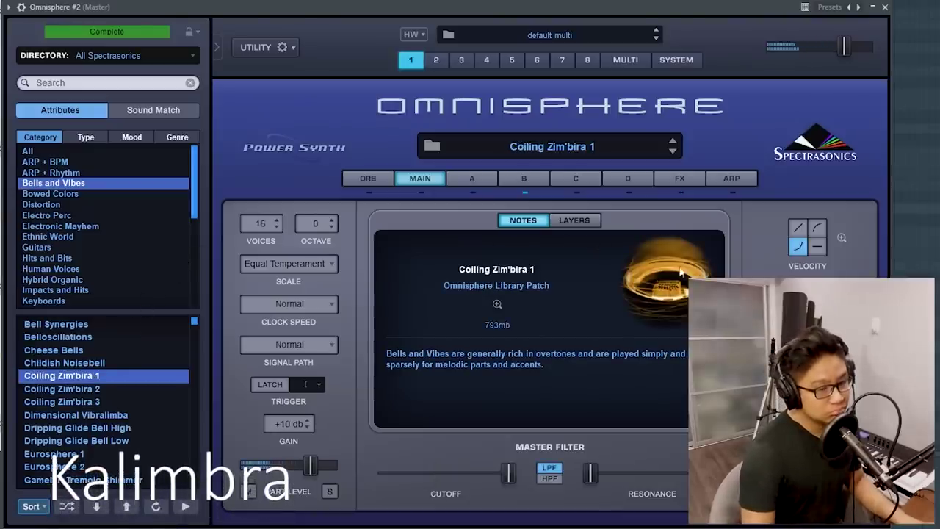
Check Omnisphere's layer B settings and raise the bell chord notes one octave
{"action": "left_click", "coordinate": [524, 178]}
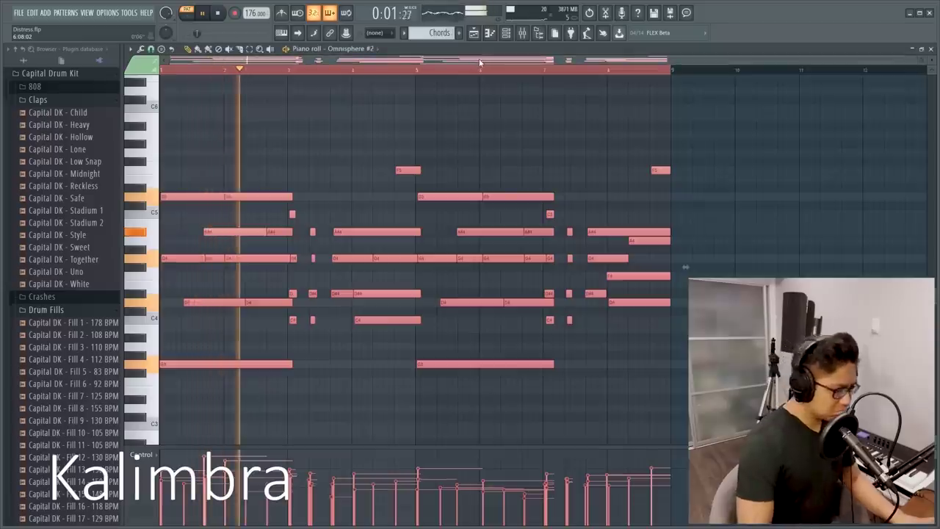
{"action": "key", "text": "ctrl+Up"}
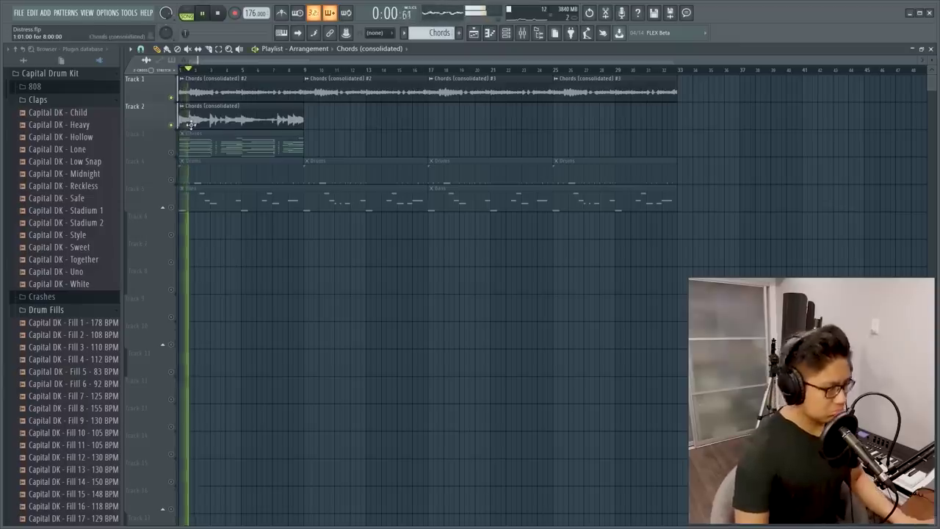
Lower the Pro-Q 3 high cut on the Bells track to about 5.7 kHz
{"action": "scroll", "coordinate": [230, 137], "scroll_direction": "up", "scroll_amount": 2}
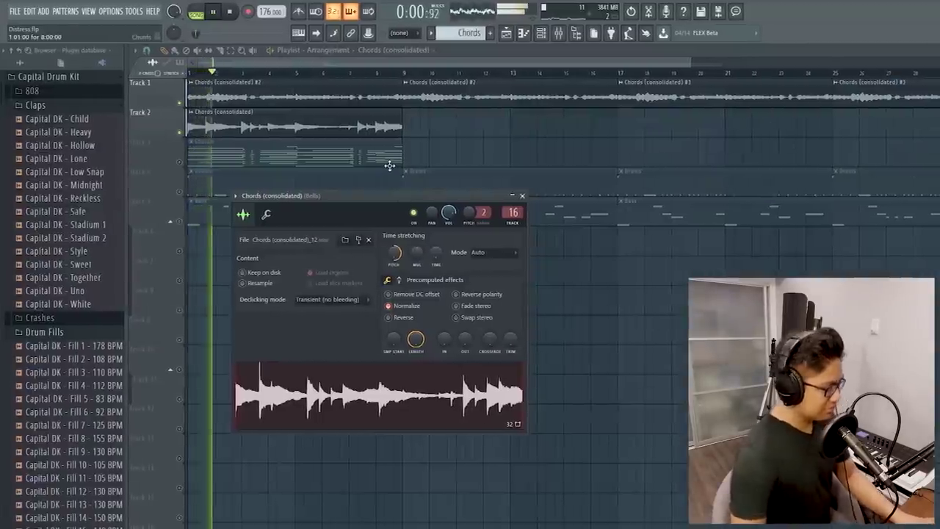
{"action": "key", "text": "space"}
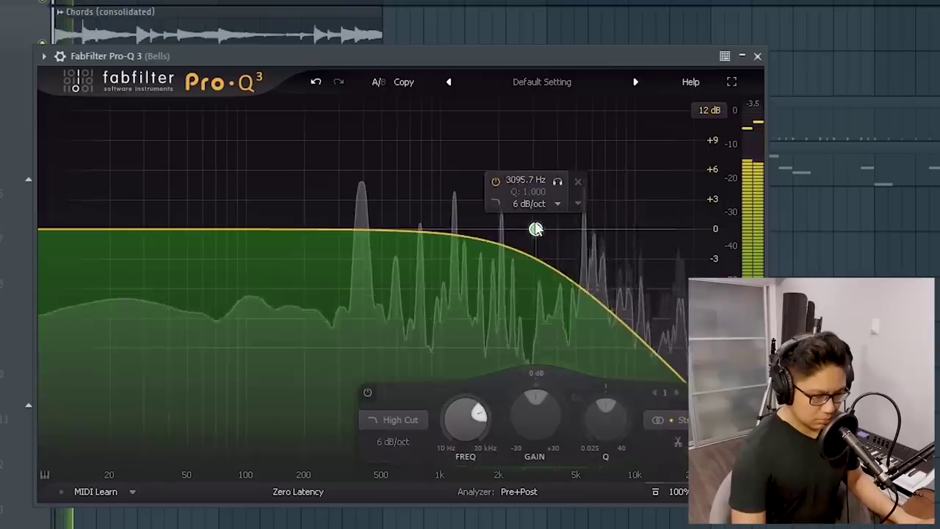
{"action": "mouse_move", "coordinate": [535, 227]}
{"action": "left_mouse_down"}
{"action": "mouse_move", "coordinate": [451, 218]}
{"action": "mouse_move", "coordinate": [536, 227]}
{"action": "mouse_move", "coordinate": [588, 208]}
{"action": "mouse_move", "coordinate": [578, 213]}
{"action": "mouse_move", "coordinate": [586, 224]}
{"action": "left_mouse_up"}
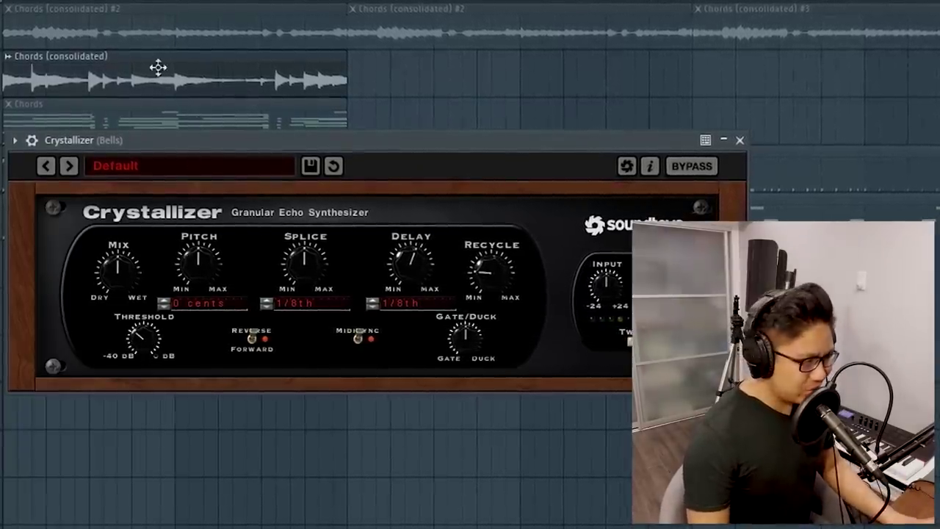
Preview the Crystallizer echo on the Bells audio with a short playback
{"action": "key", "text": "space"}
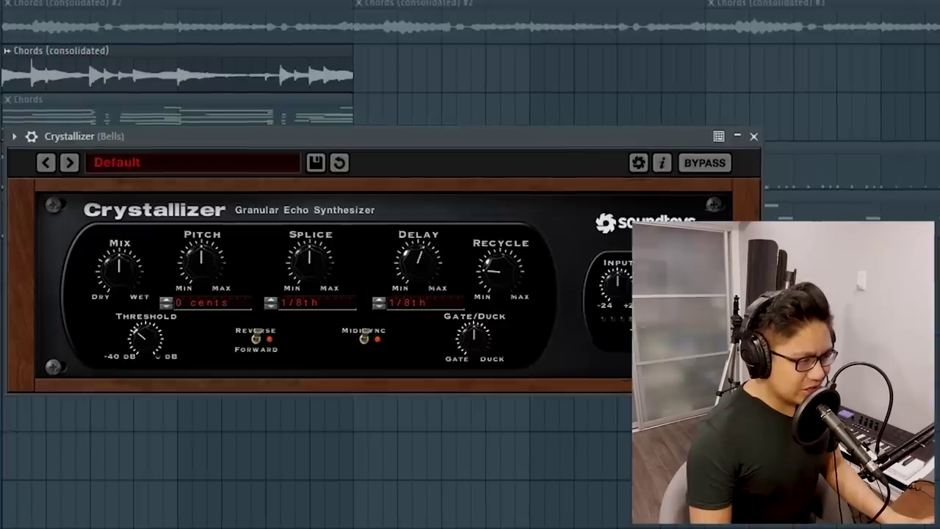
{"action": "key", "text": "space"}
{"action": "key", "text": "space"}
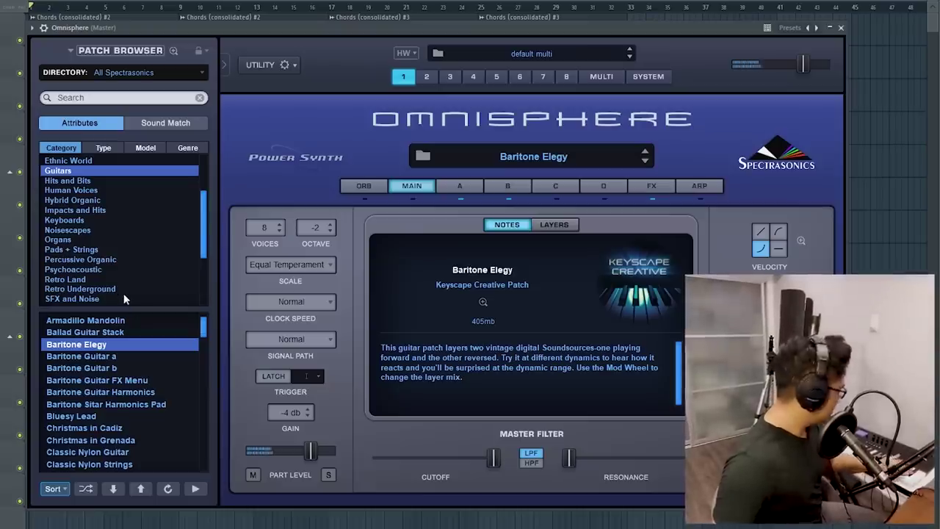
Audition the Baritone Sitar Harmonics Pad patch and play the song to hear the guitar sound
{"action": "left_click", "coordinate": [98, 405]}
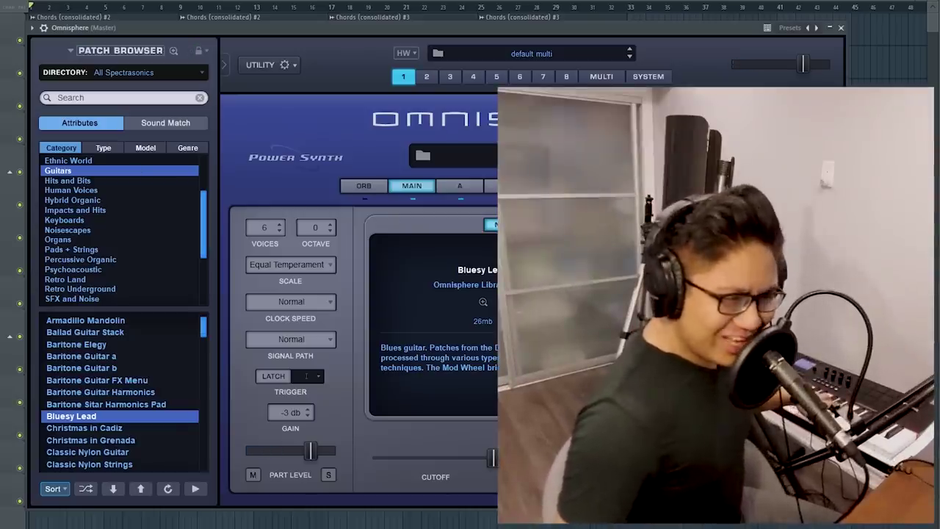
{"action": "key", "text": "space"}
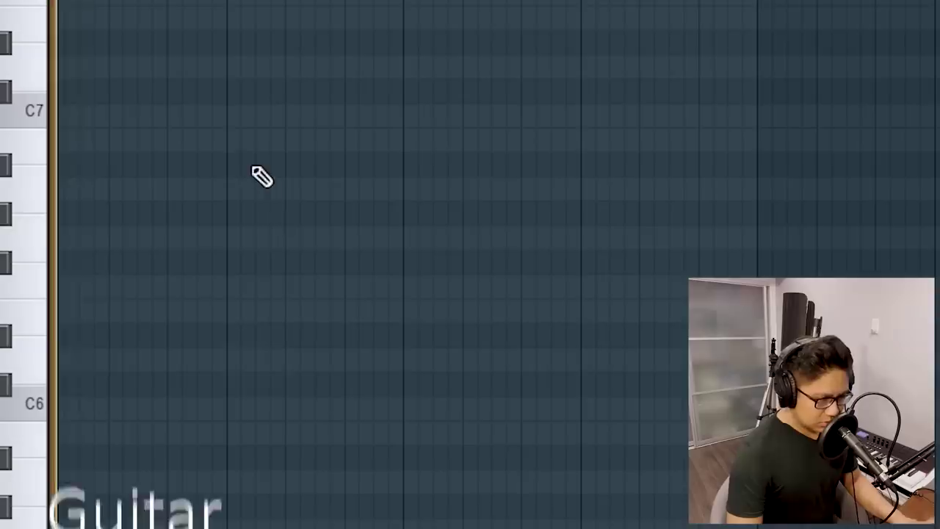
Draw the first three-note guitar chord from A#6, preview it, and lower it a semitone
{"action": "left_click", "coordinate": [256, 166]}
{"action": "left_click", "coordinate": [232, 359]}
{"action": "key", "text": "space"}
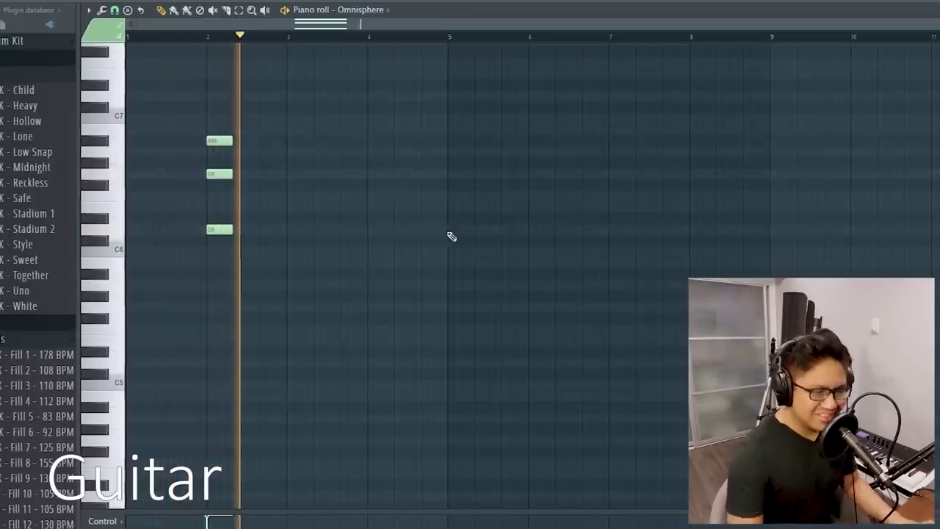
{"action": "key", "text": "space"}
{"action": "key", "text": "ctrl+a"}
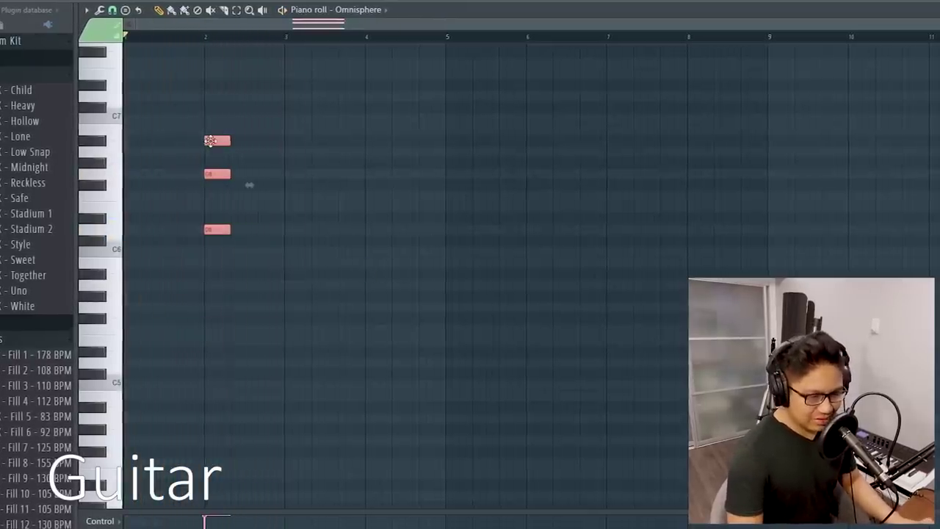
{"action": "left_click_drag", "start_coordinate": [371, 147], "coordinate": [373, 173]}
Draw the second guitar chord, shift one note a semitone, and play both chords
{"action": "left_click", "coordinate": [371, 217]}
{"action": "left_click", "coordinate": [373, 185]}
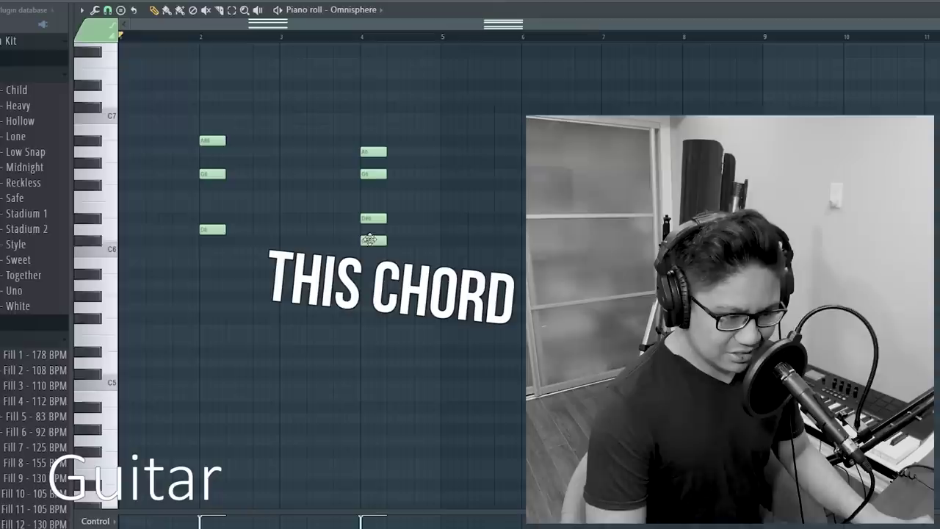
{"action": "left_click_drag", "start_coordinate": [372, 241], "coordinate": [373, 251]}
{"action": "key", "text": "space"}
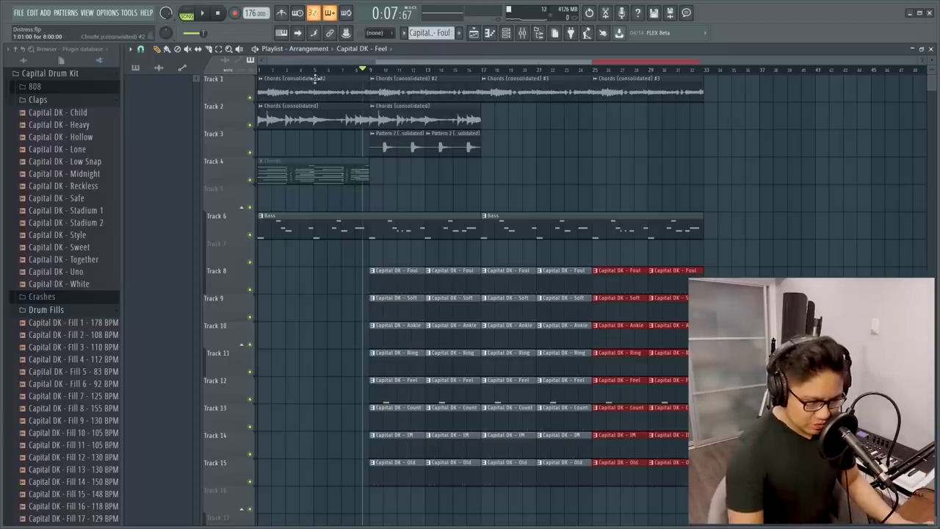
Copy the opening clips of tracks 1–3 to bar 37, then extend the chord, bass and Capital drum clips
{"action": "left_click_drag", "start_coordinate": [307, 73], "coordinate": [436, 184]}
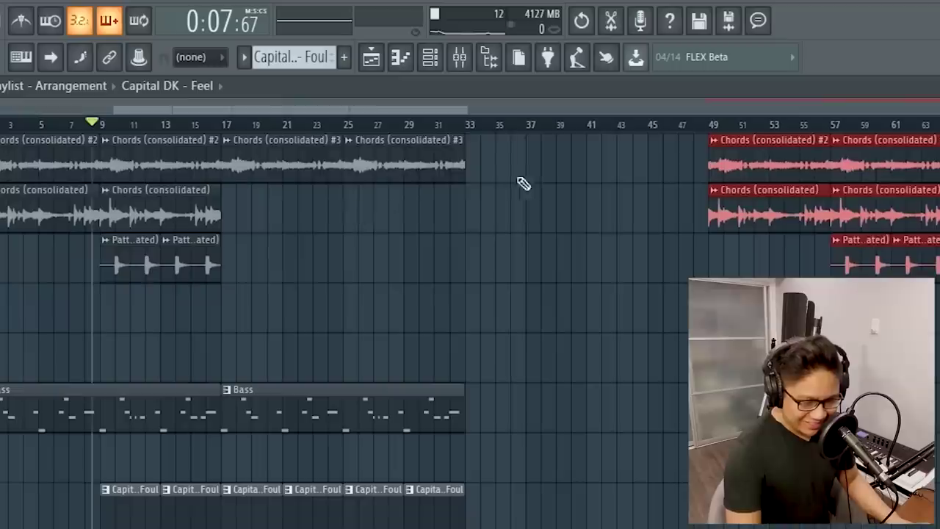
{"action": "left_click_drag", "start_coordinate": [523, 182], "coordinate": [415, 177]}
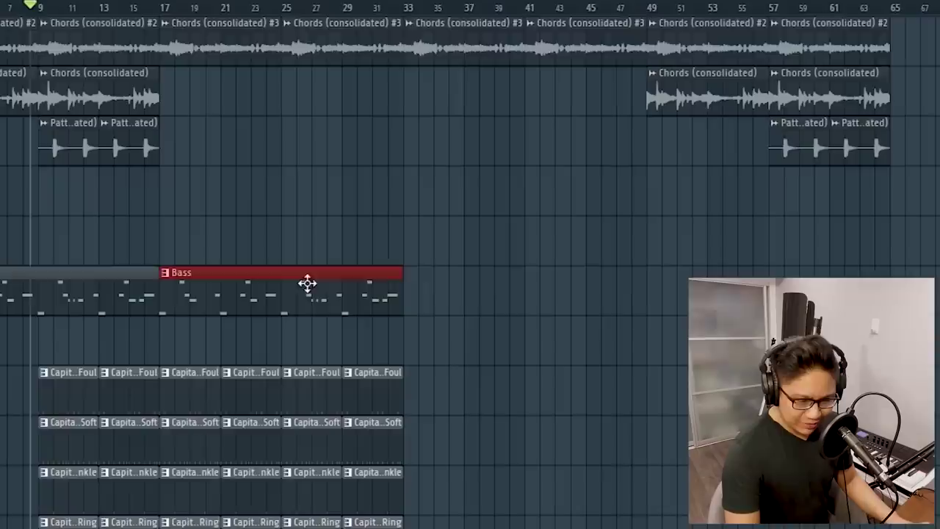
{"action": "left_click_drag", "start_coordinate": [306, 281], "coordinate": [531, 378]}
{"action": "left_click_drag", "start_coordinate": [493, 525], "coordinate": [11, 341]}
{"action": "left_click", "coordinate": [514, 72]}
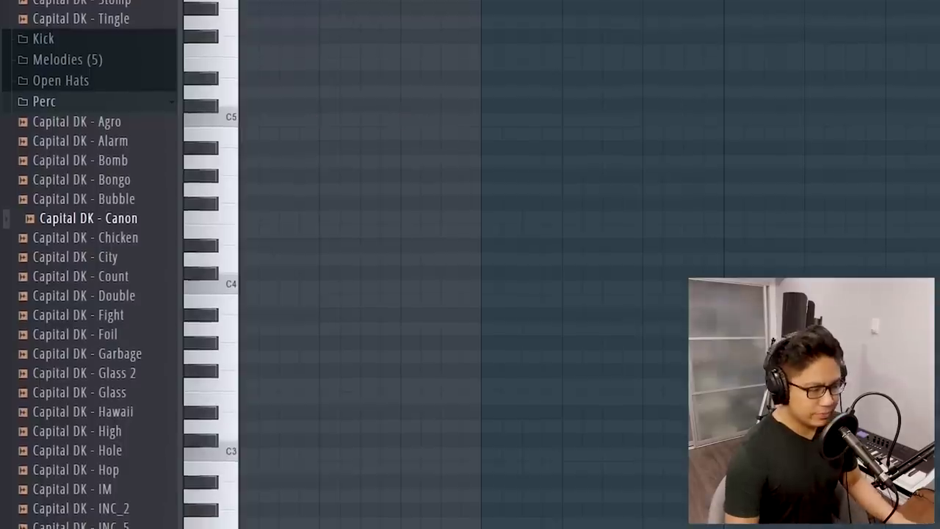
Preview the three-hit Capital DK Canon fill before and after lowering its later notes
{"action": "scroll", "coordinate": [349, 169], "scroll_direction": "up", "scroll_amount": 5}
{"action": "key", "text": "space"}
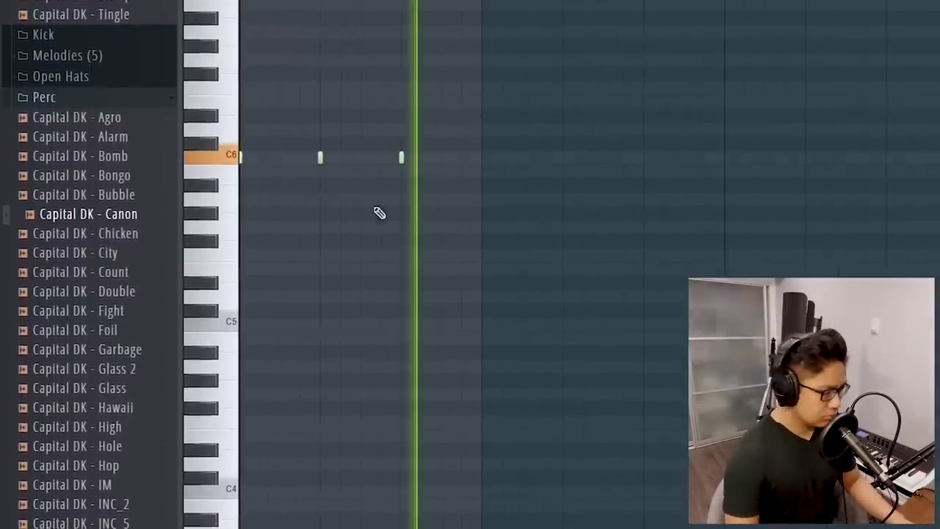
{"action": "key", "text": "space"}
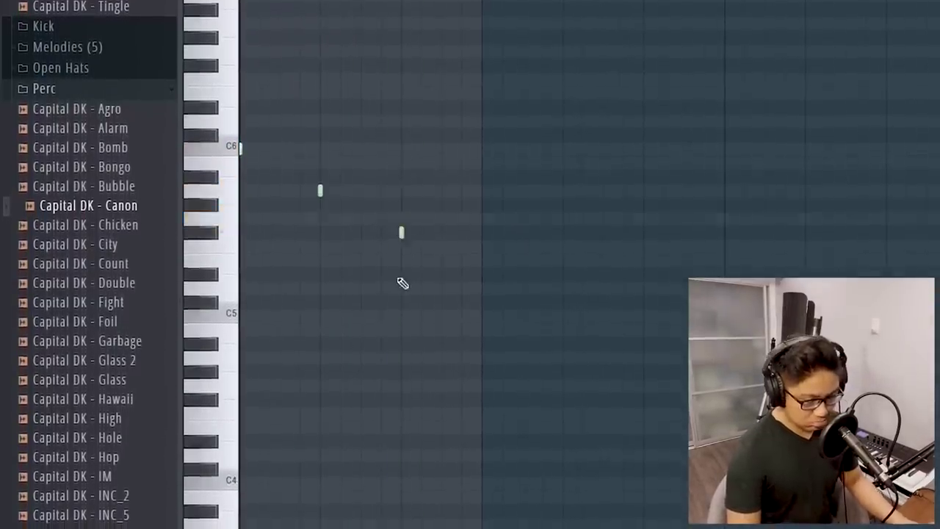
{"action": "key", "text": "space"}
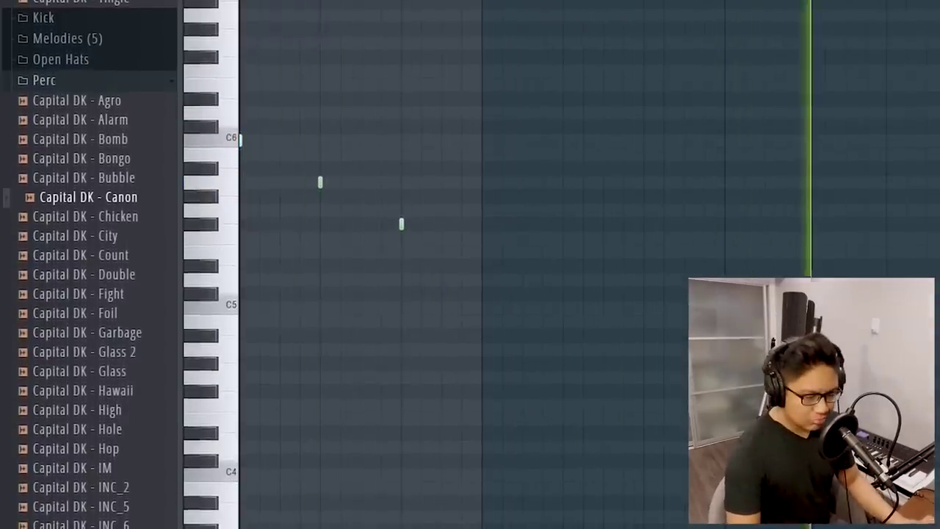
{"action": "key", "text": "space"}
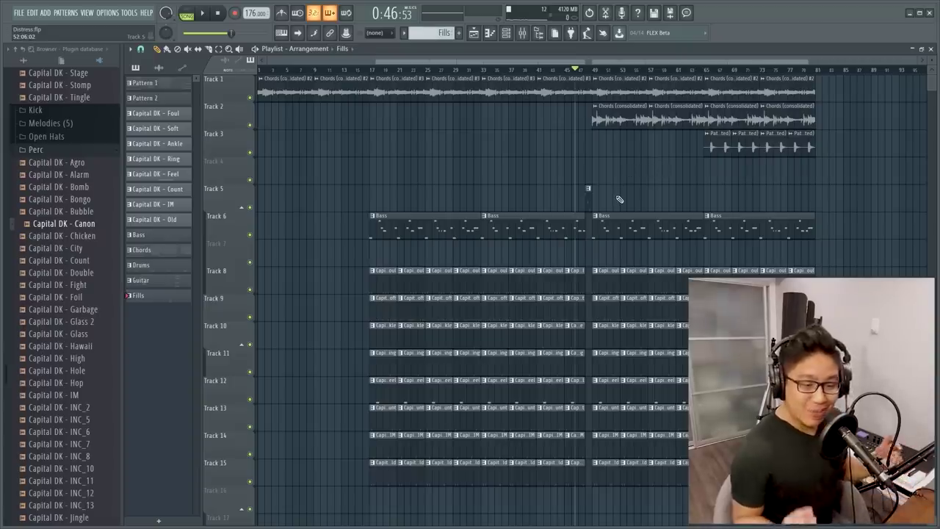